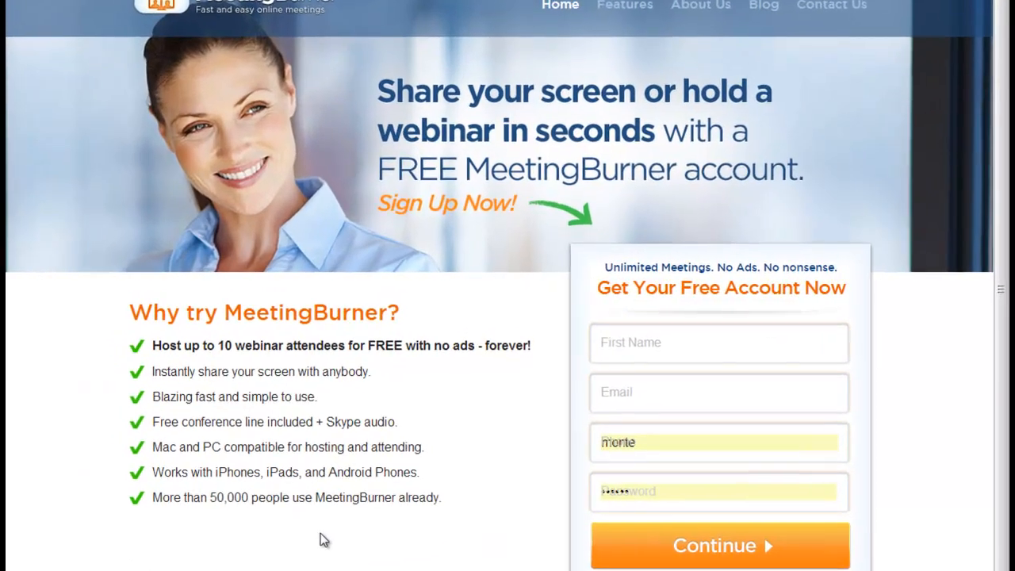
- Sign in to the MeetingBurner account with the credentials already filled in
{"action": "left_click", "coordinate": [841, 2]}
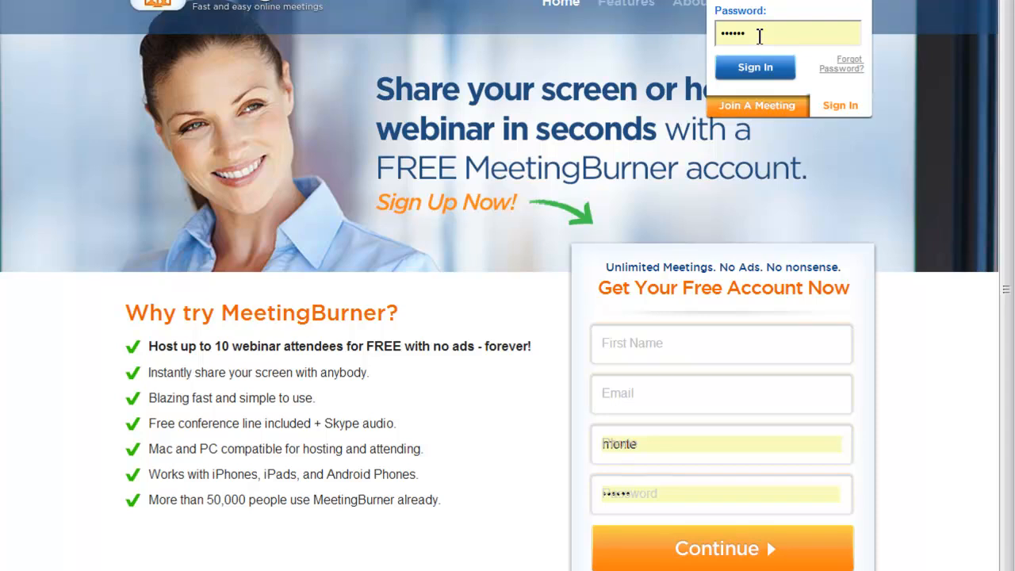
{"action": "left_click", "coordinate": [777, 75]}
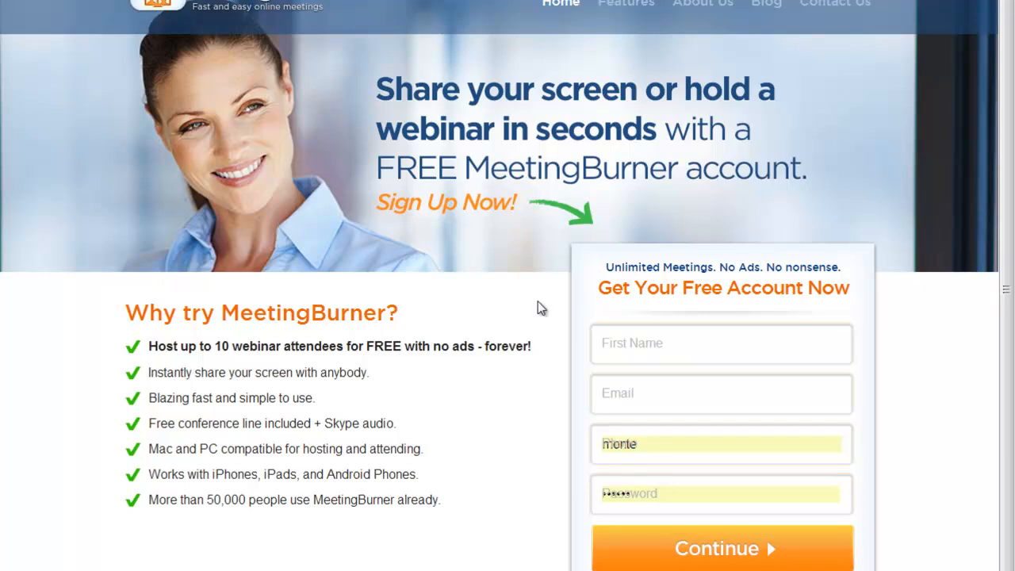
{"action": "left_click", "coordinate": [839, 1]}
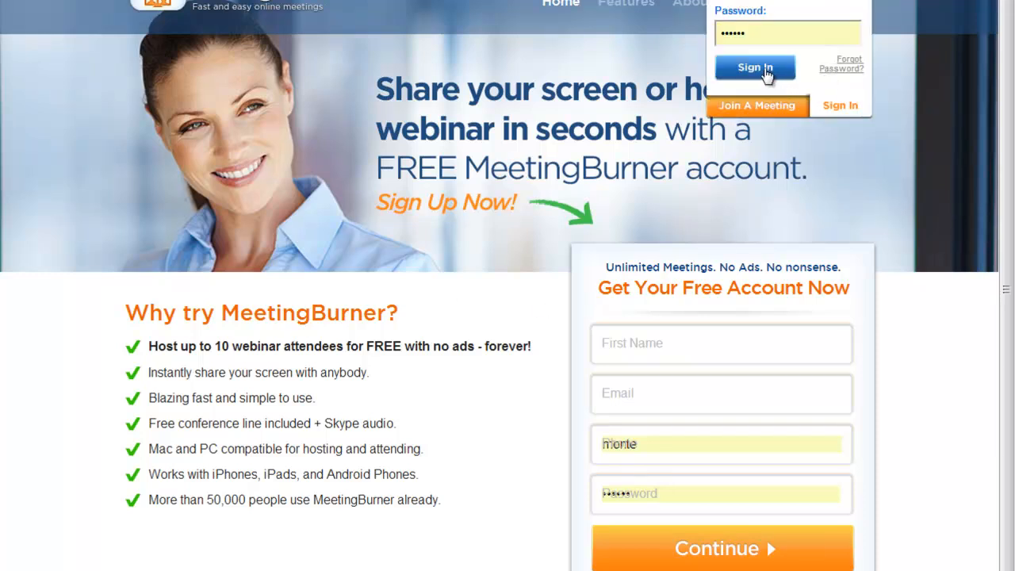
{"action": "left_click", "coordinate": [766, 72]}
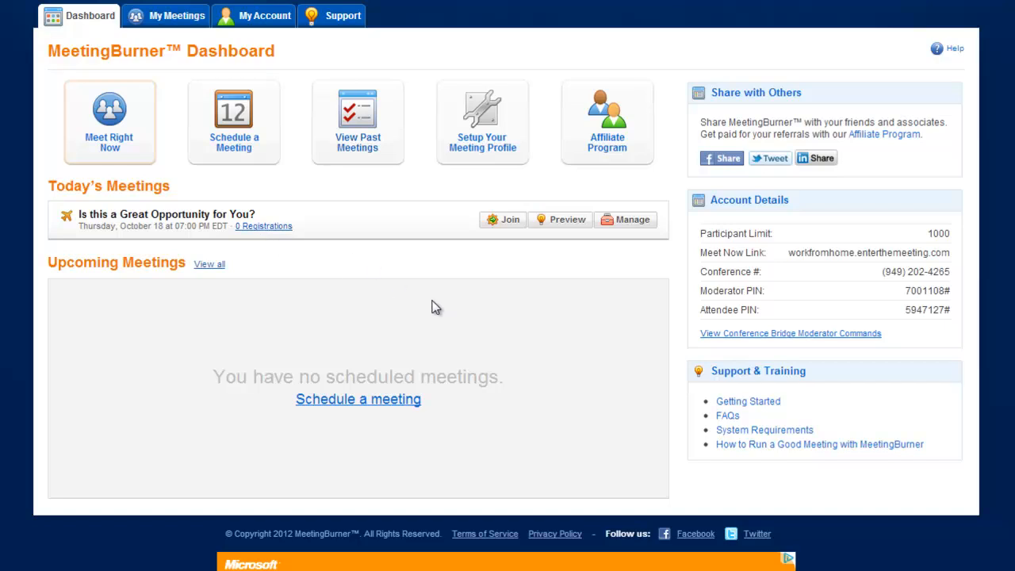
- Look through the past meetings archive, view the participant summary of the fifth meeting listed, and return to the archive
{"action": "left_click", "coordinate": [358, 127]}
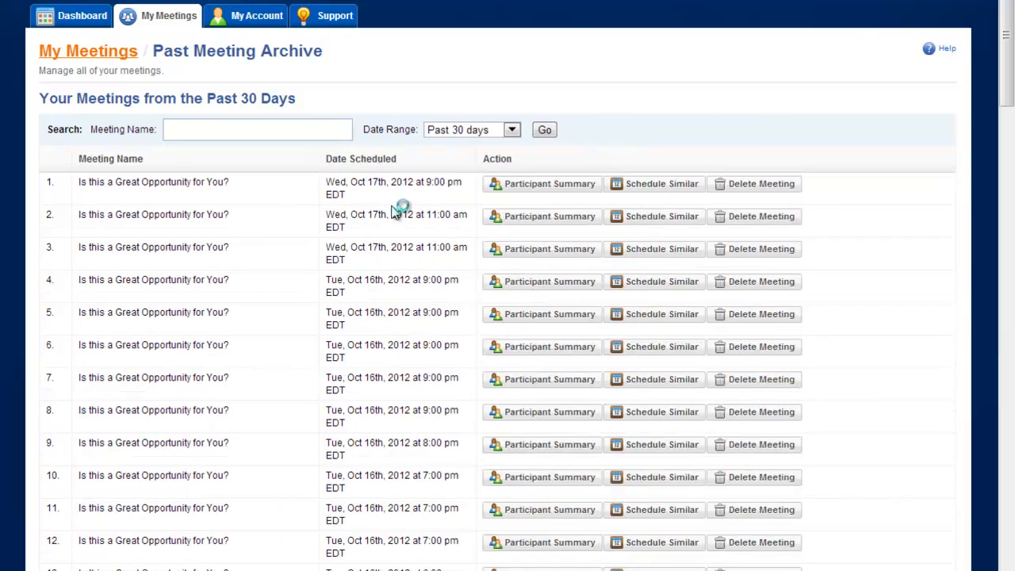
{"action": "scroll", "coordinate": [261, 257], "scroll_direction": "down", "scroll_amount": 10}
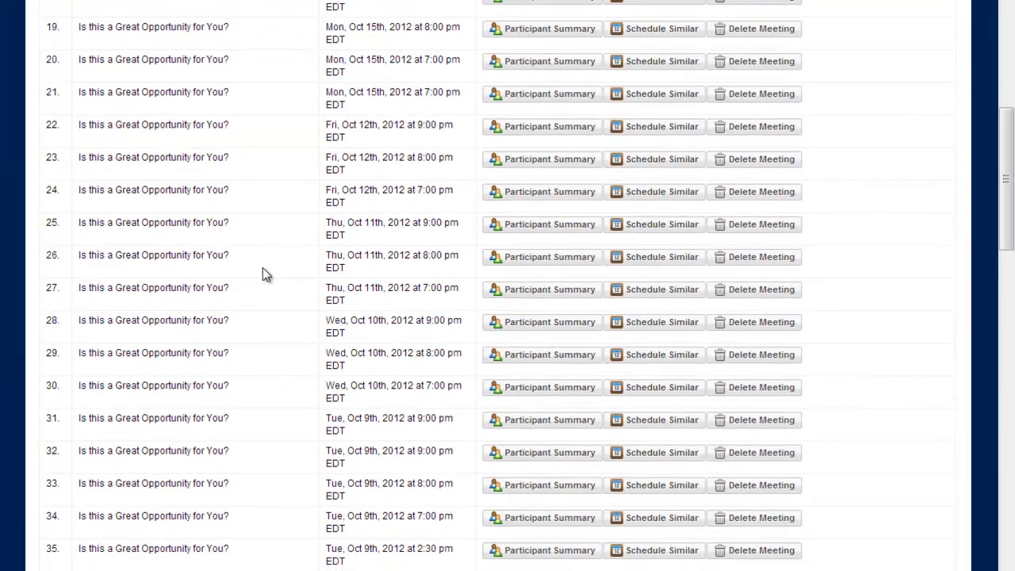
{"action": "scroll", "coordinate": [264, 270], "scroll_direction": "down", "scroll_amount": 5}
{"action": "scroll", "coordinate": [264, 270], "scroll_direction": "up", "scroll_amount": 15}
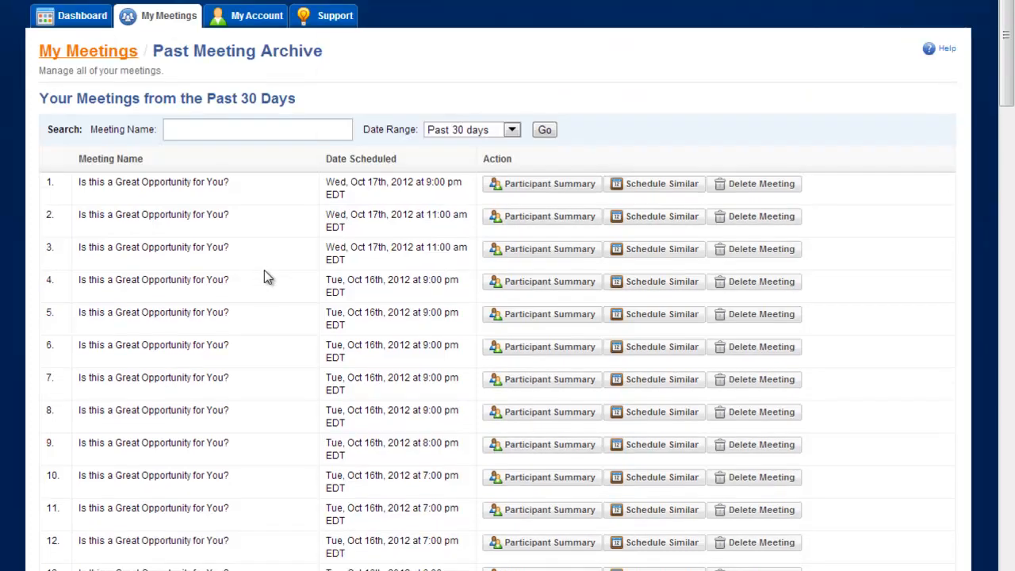
{"action": "left_click", "coordinate": [498, 315]}
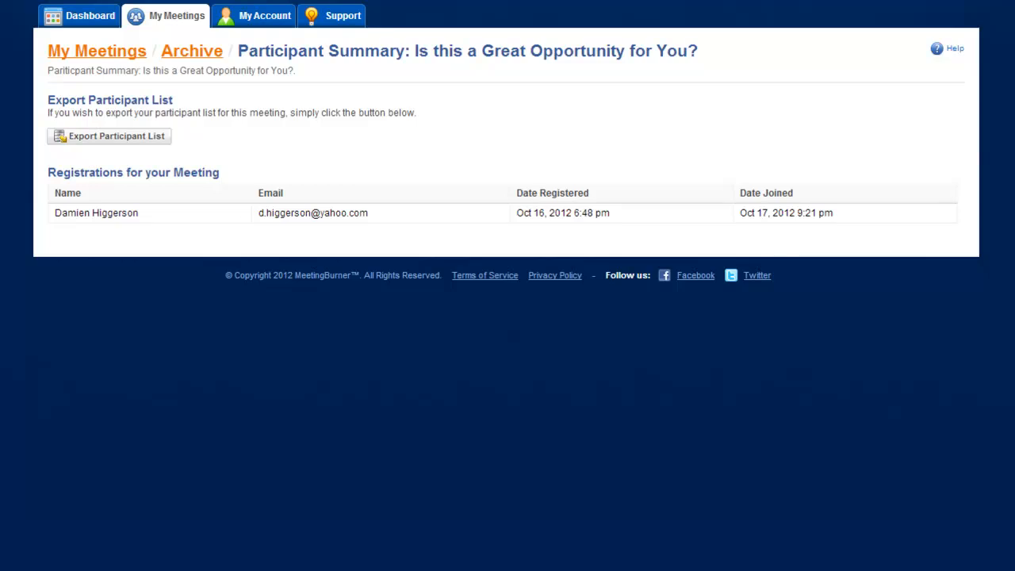
{"action": "left_click", "coordinate": [192, 52]}
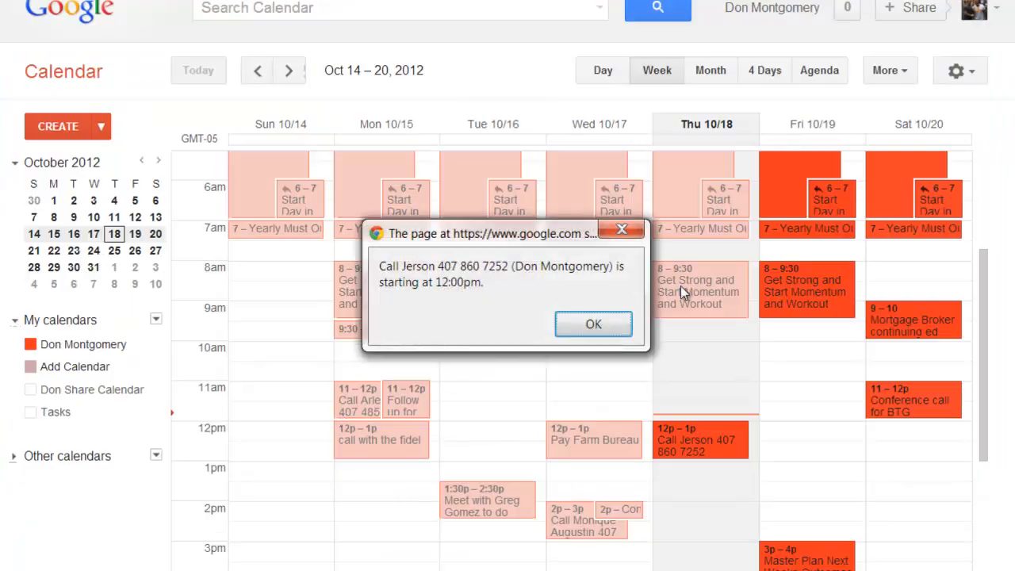
- Dismiss the Google Calendar reminder and return to the MeetingBurner dashboard
{"action": "left_click", "coordinate": [603, 325]}
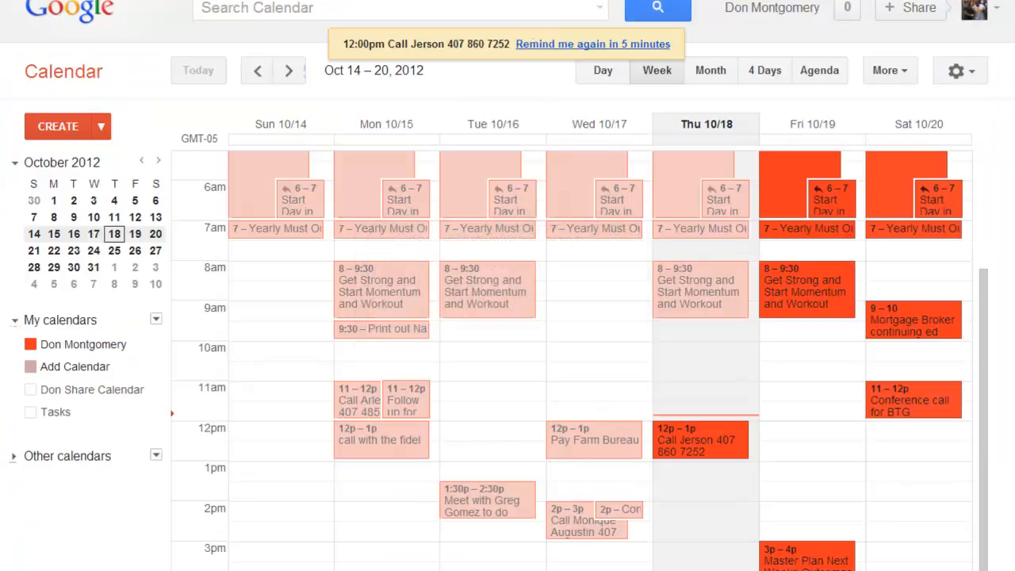
{"action": "left_click", "coordinate": [555, 1]}
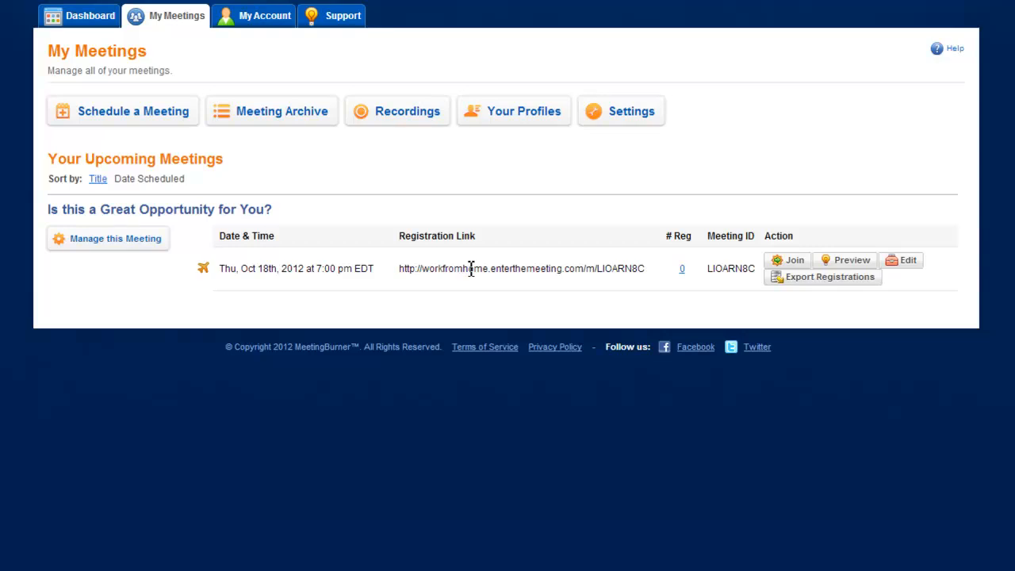
{"action": "left_click", "coordinate": [76, 17]}
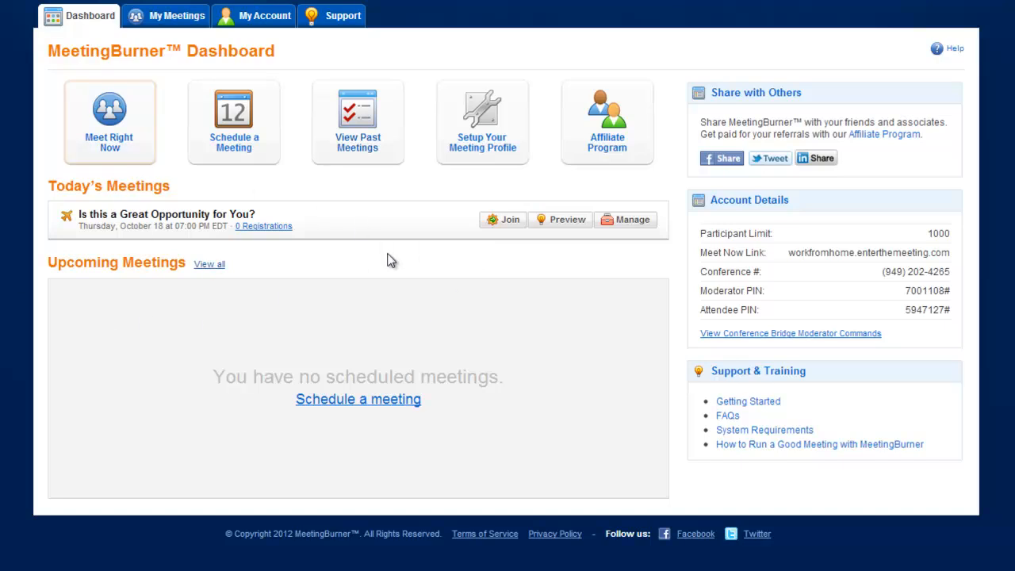
- Start an autopilot meeting from the recording "Is this a Great Opportunity for You?" and set its date to Oct 18, 2012
{"action": "left_click", "coordinate": [167, 17]}
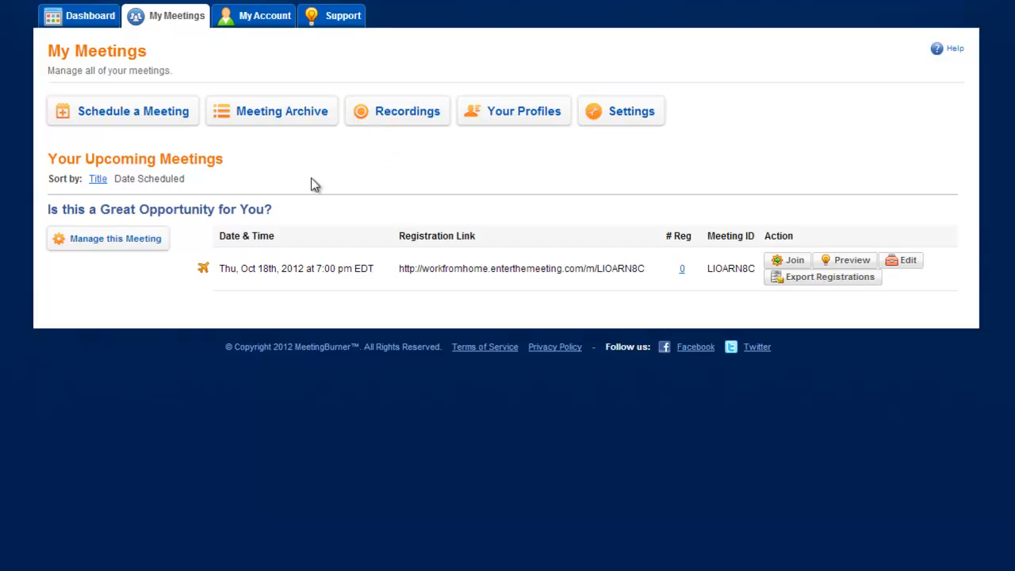
{"action": "left_click", "coordinate": [408, 115]}
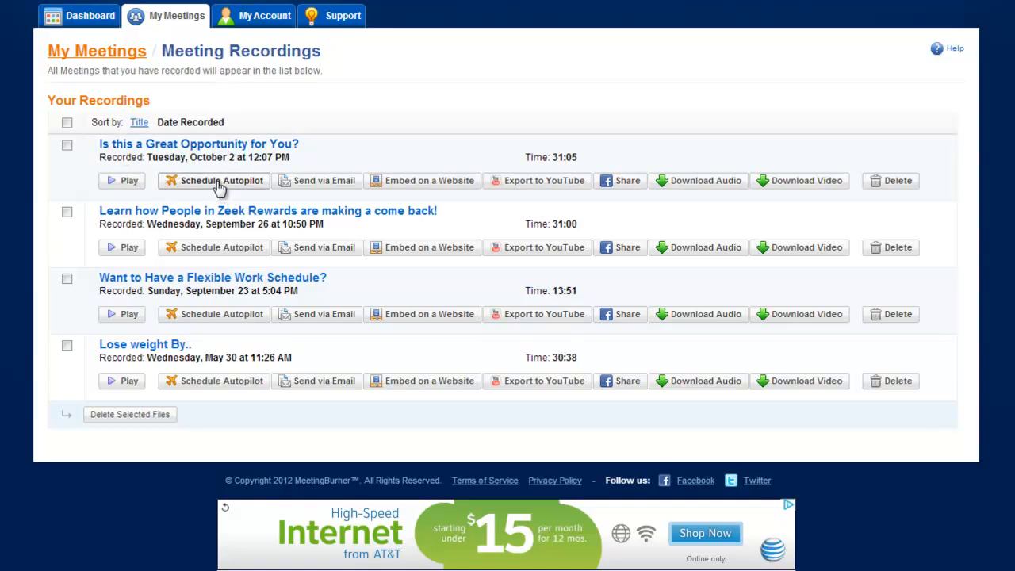
{"action": "left_click", "coordinate": [220, 181]}
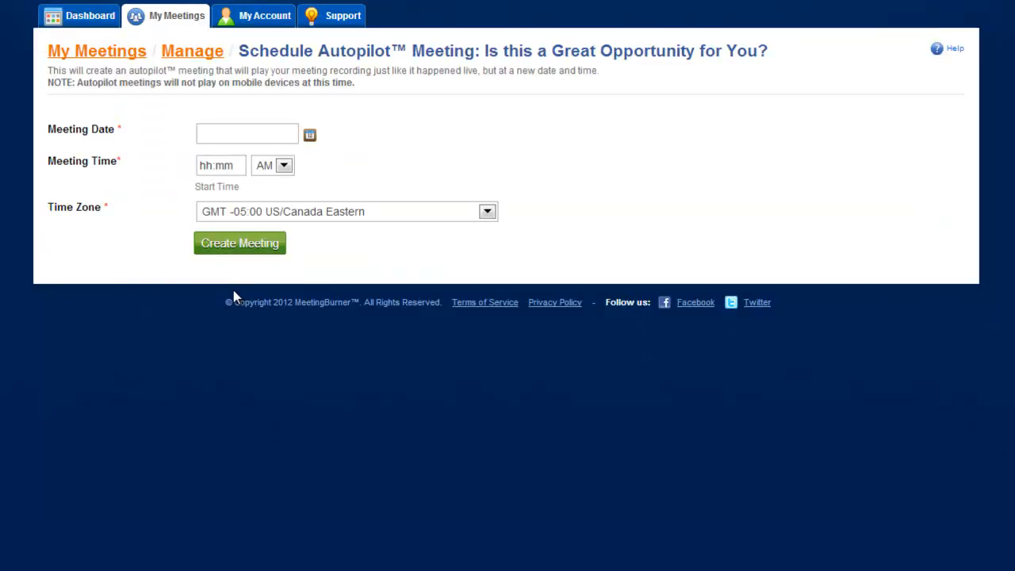
{"action": "left_click", "coordinate": [227, 133]}
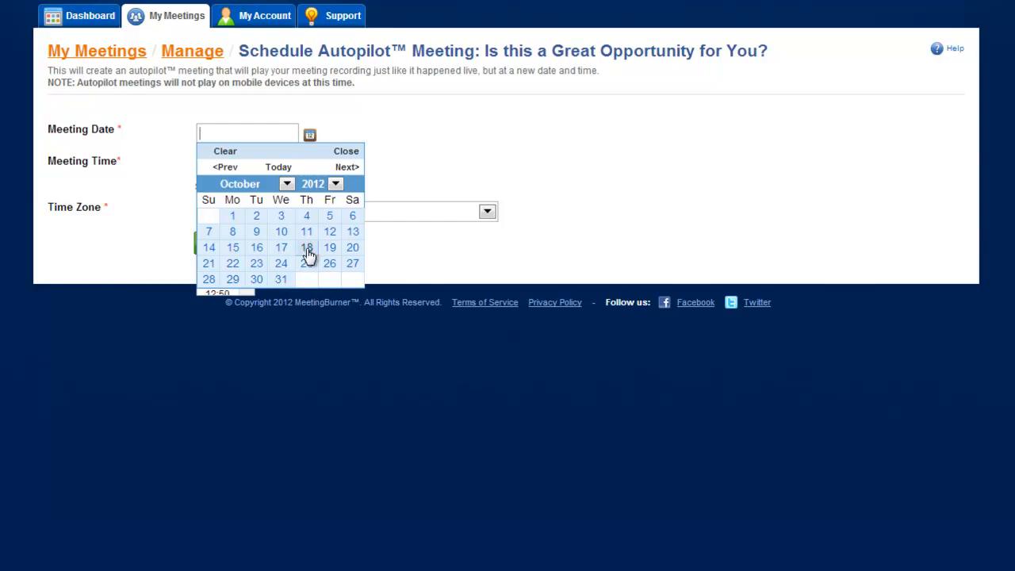
{"action": "left_click", "coordinate": [306, 248]}
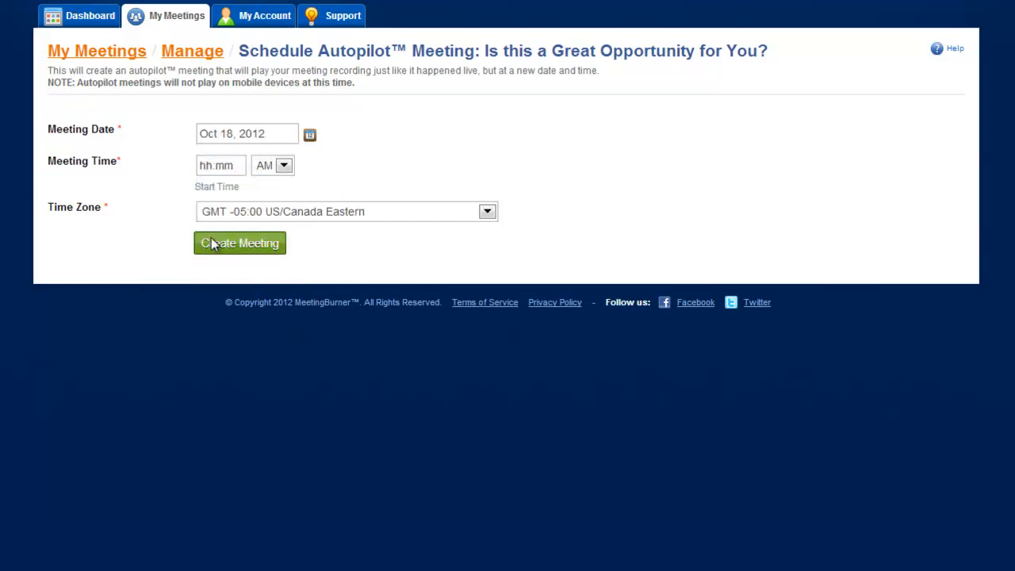
- Set the autopilot meeting's start time to 08:00 PM and create the meeting
{"action": "left_click", "coordinate": [216, 165]}
{"action": "left_click_drag", "start_coordinate": [247, 200], "coordinate": [246, 270]}
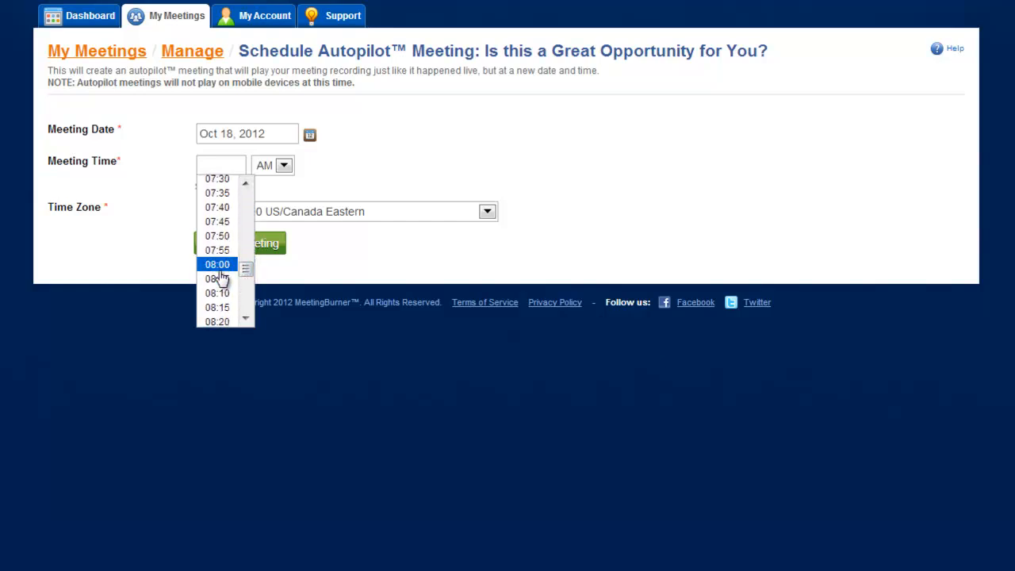
{"action": "left_click", "coordinate": [226, 267]}
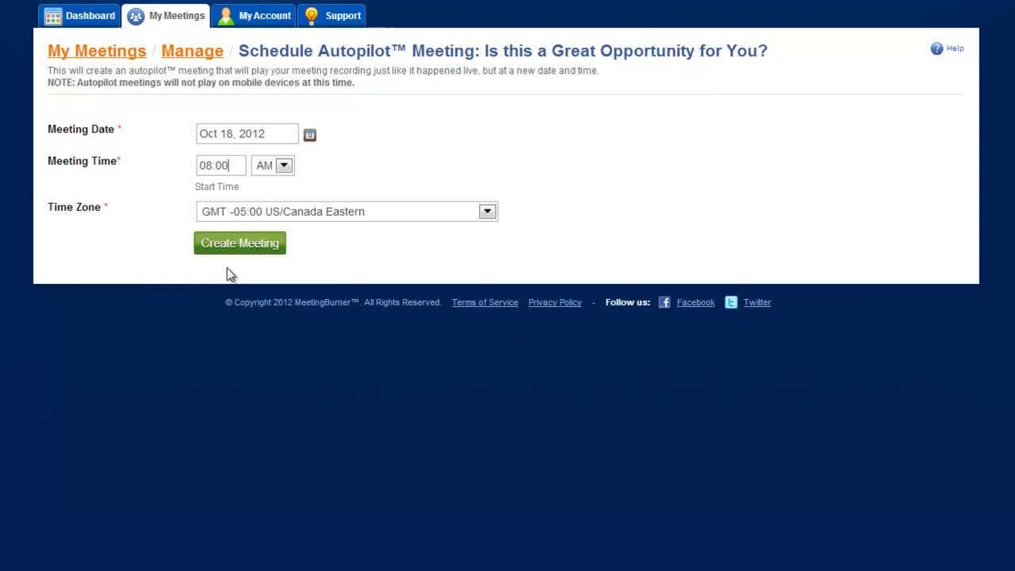
{"action": "left_click", "coordinate": [234, 165]}
{"action": "left_click", "coordinate": [304, 345]}
{"action": "left_click", "coordinate": [266, 165]}
{"action": "left_click", "coordinate": [246, 246]}
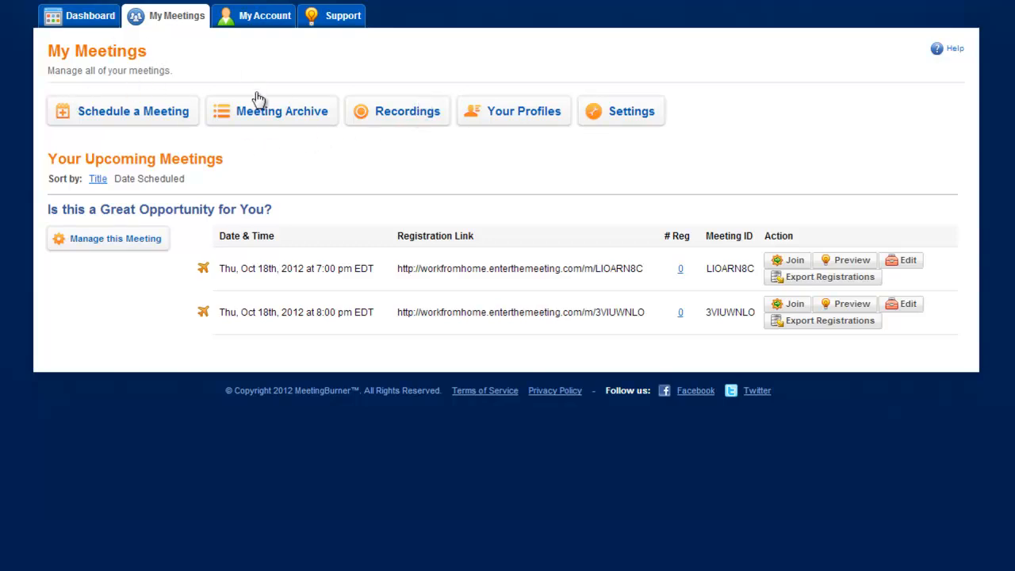
- Start another autopilot meeting from the recording "Is this a Great Opportunity for You?", dated Oct 18, 2012
{"action": "left_click", "coordinate": [408, 121]}
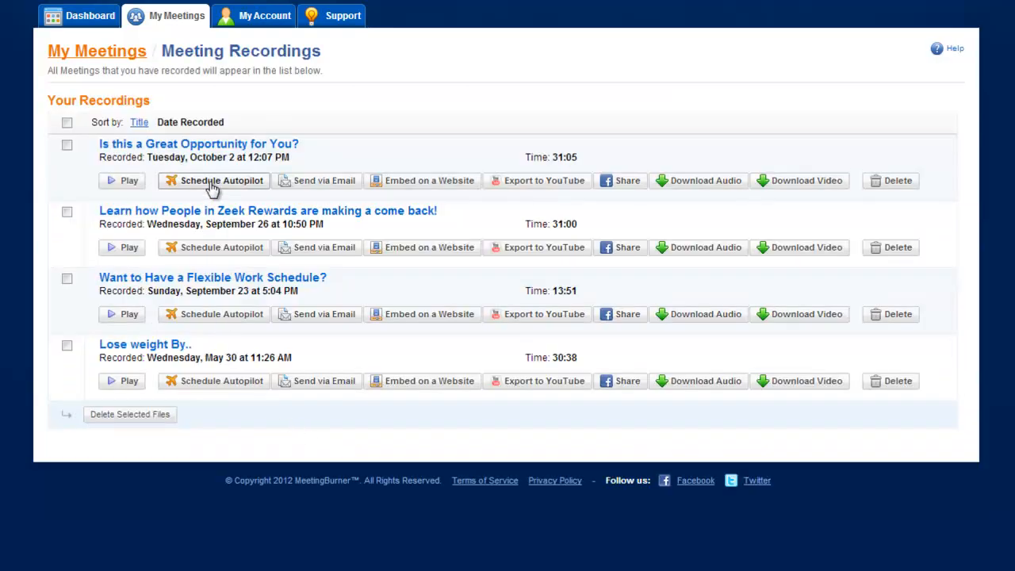
{"action": "left_click", "coordinate": [213, 185]}
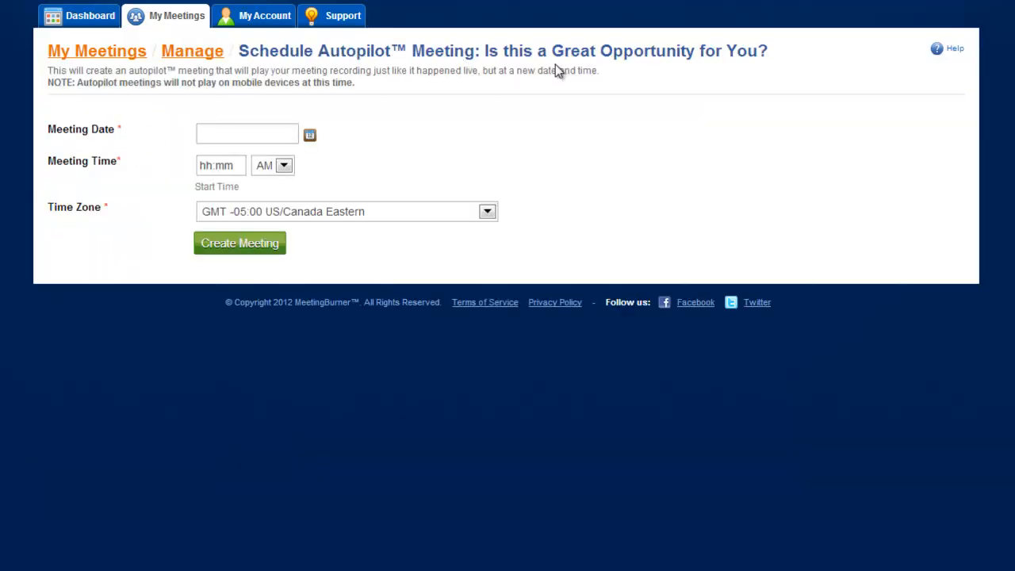
{"action": "left_click", "coordinate": [235, 133]}
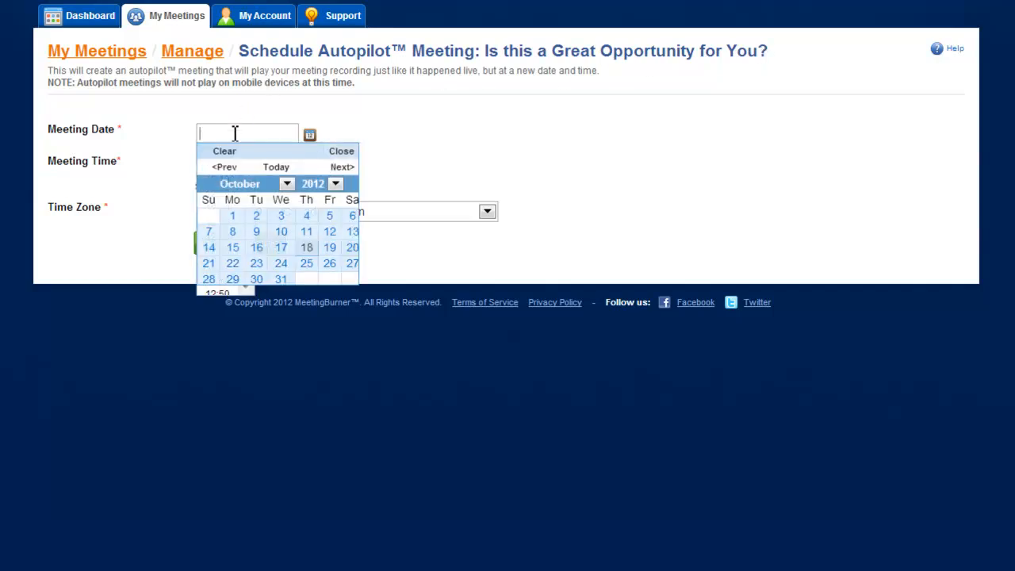
{"action": "left_click", "coordinate": [307, 248]}
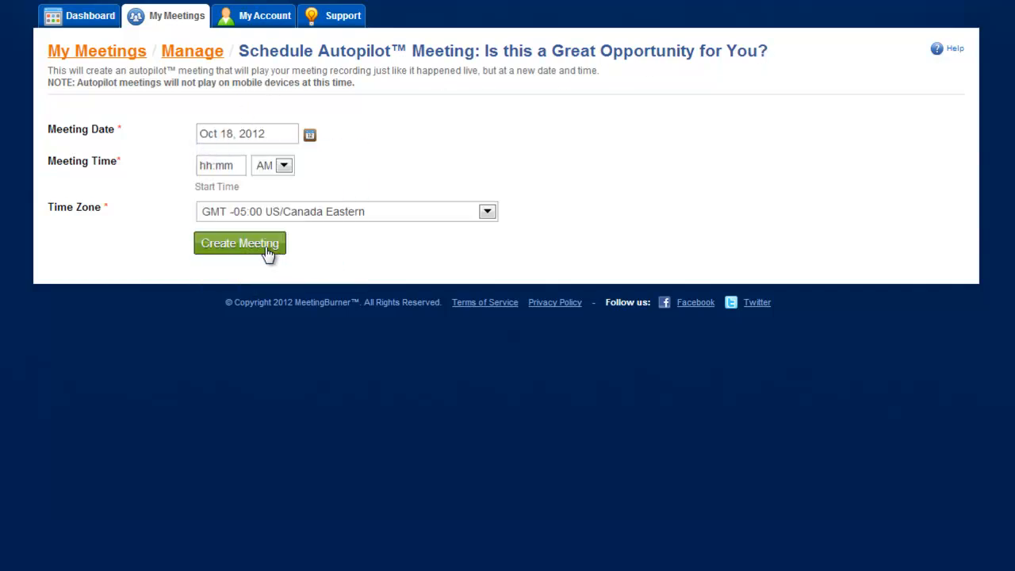
- Set the second autopilot meeting's start time to 09:00 PM and create the meeting
{"action": "left_click", "coordinate": [222, 164]}
{"action": "left_click_drag", "start_coordinate": [245, 197], "coordinate": [251, 284]}
{"action": "left_click", "coordinate": [224, 200]}
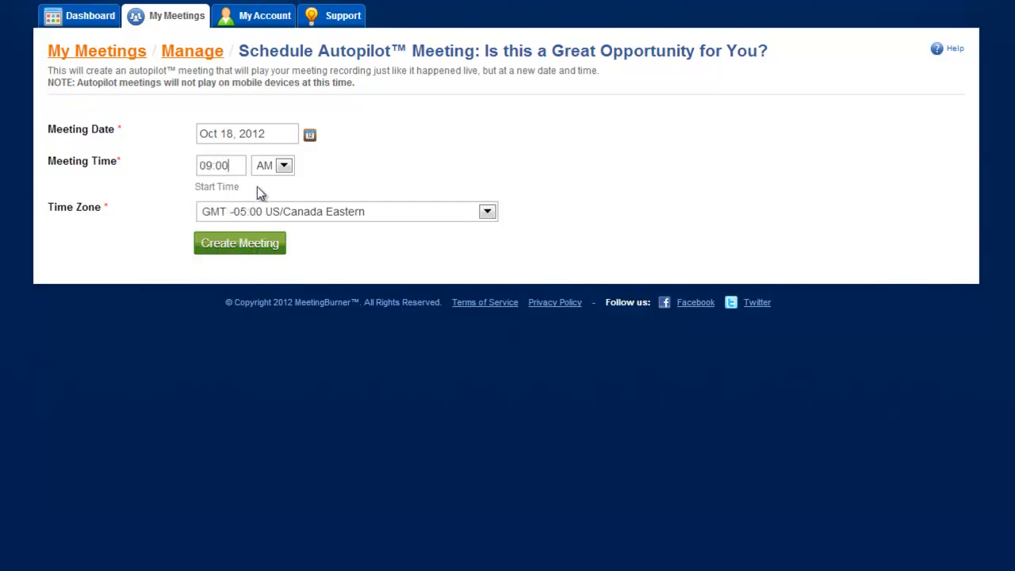
{"action": "left_click", "coordinate": [274, 166]}
{"action": "left_click", "coordinate": [269, 195]}
{"action": "left_click", "coordinate": [251, 245]}
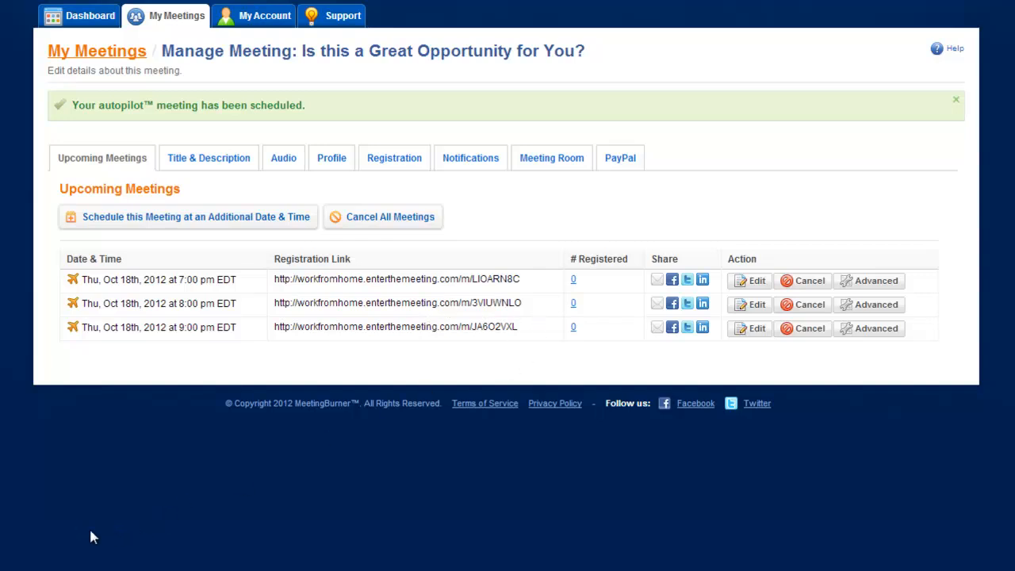
- Start sharing the Oct 18th 9:00 pm meeting by email
{"action": "left_click", "coordinate": [658, 327]}
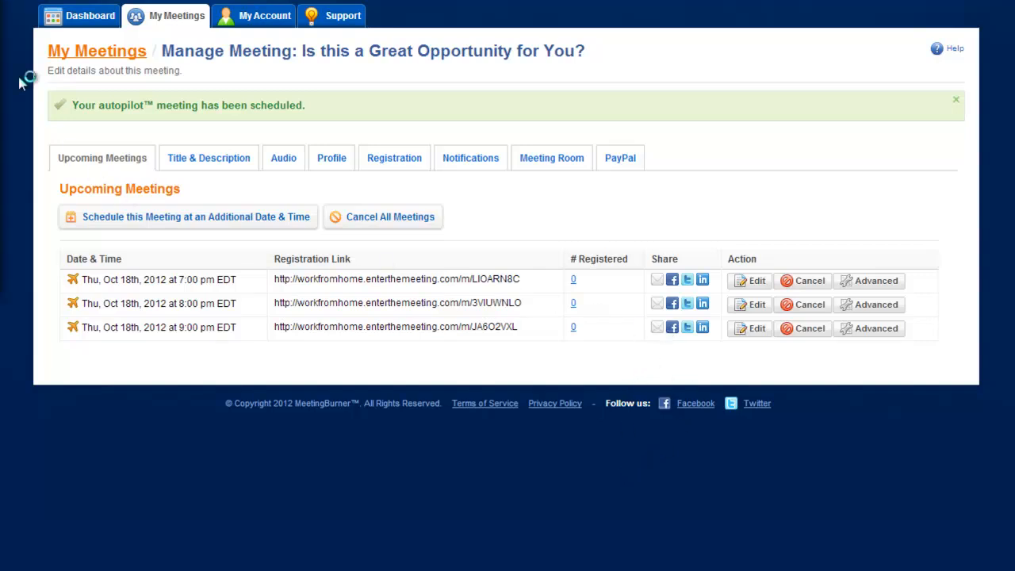
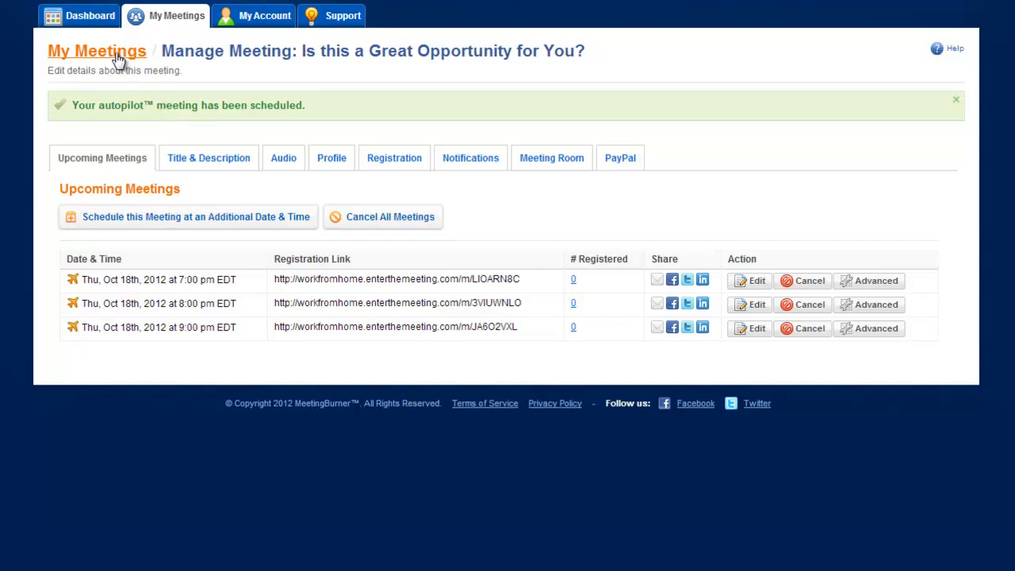
- Save the Oct 18th 7:00 pm meeting's schedule without notifying registrants, and return through the meetings list to the meeting's management page
{"action": "left_click", "coordinate": [752, 284]}
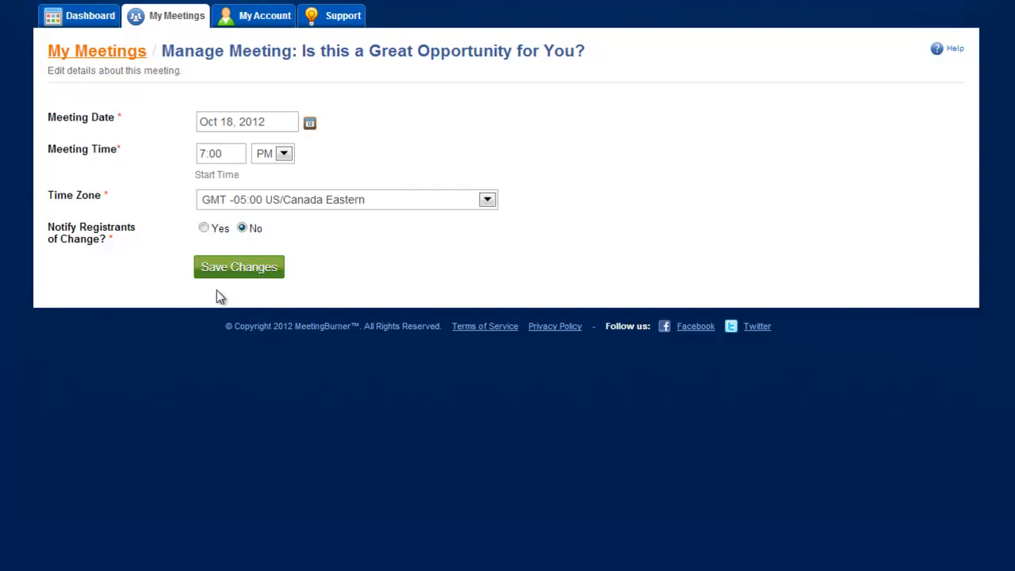
{"action": "left_click", "coordinate": [238, 268]}
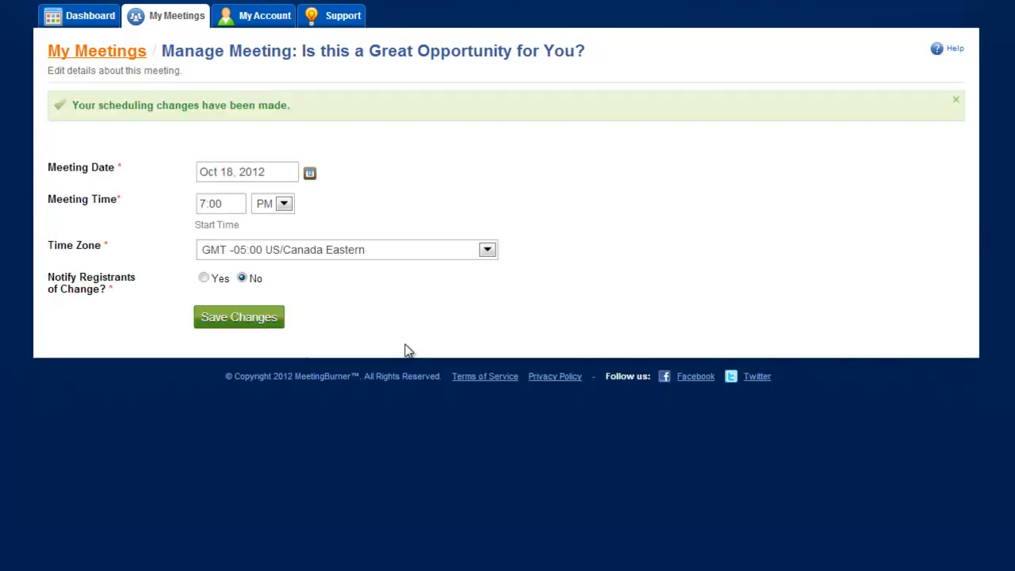
{"action": "left_click", "coordinate": [108, 54]}
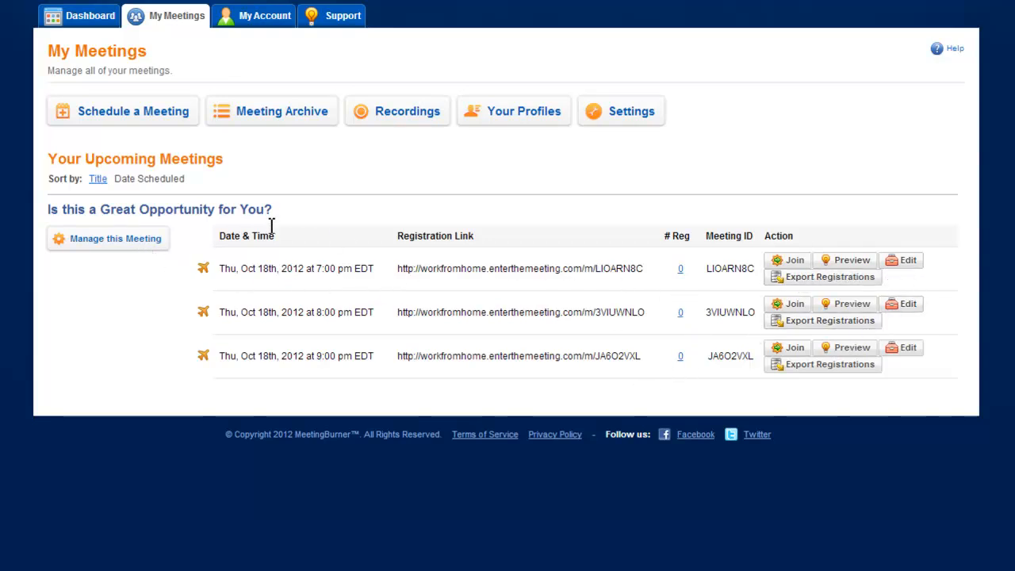
{"action": "left_click", "coordinate": [110, 240]}
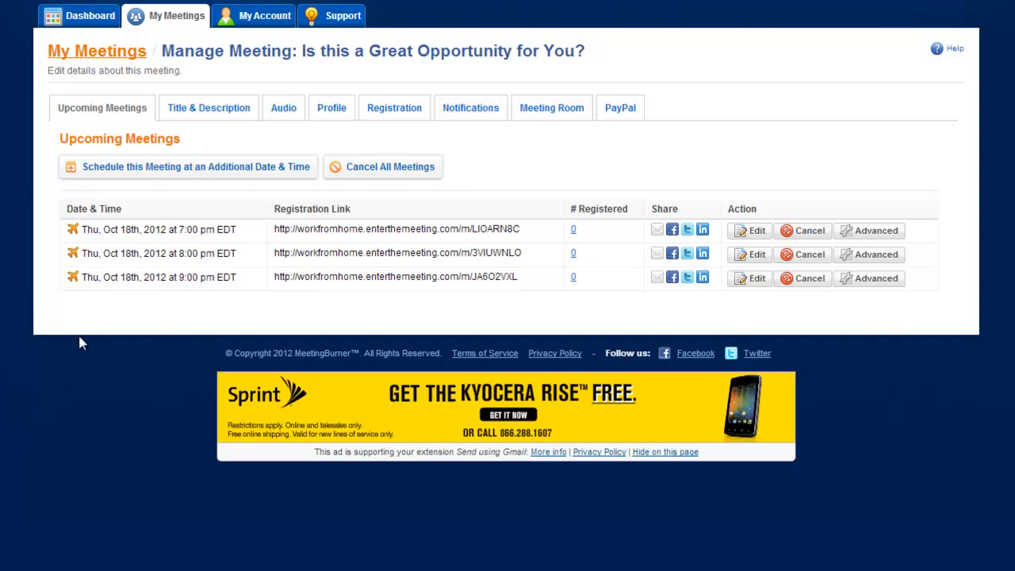
- Look over the account settings options and the support resources
{"action": "left_click", "coordinate": [261, 17]}
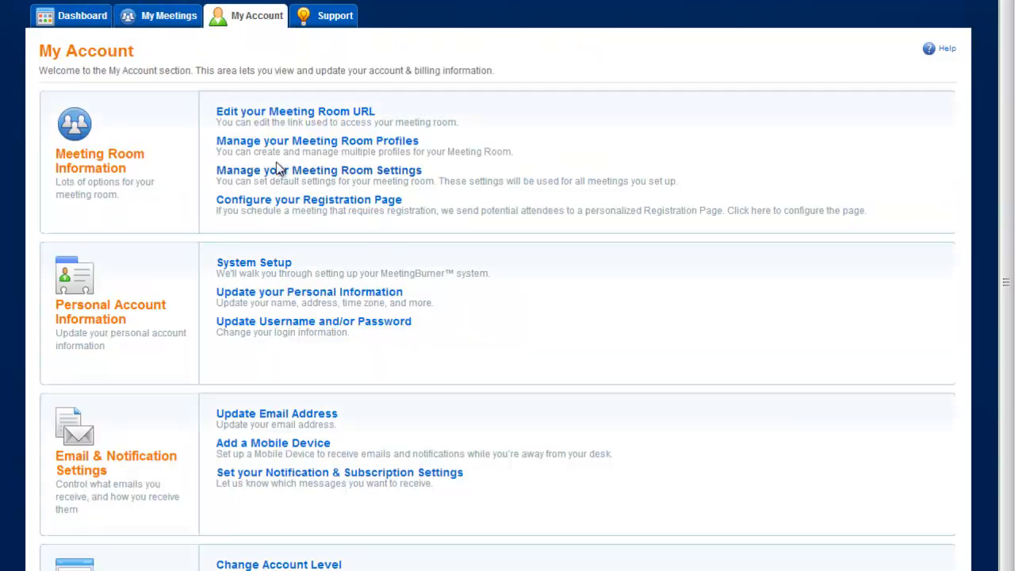
{"action": "left_click", "coordinate": [329, 16]}
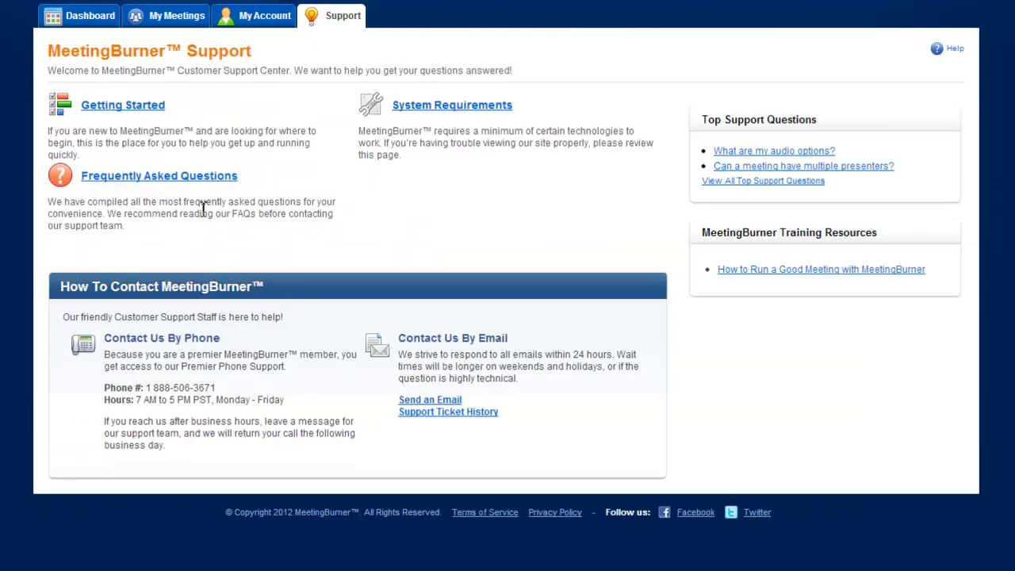